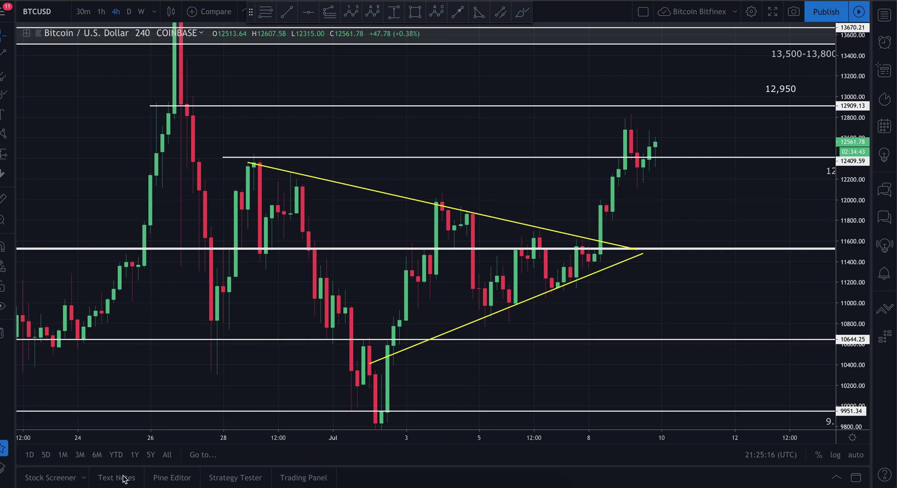
Open the Trading Panel below the BTCUSD 4-hour chart to list available brokers.
{"action": "left_click", "coordinate": [314, 480]}
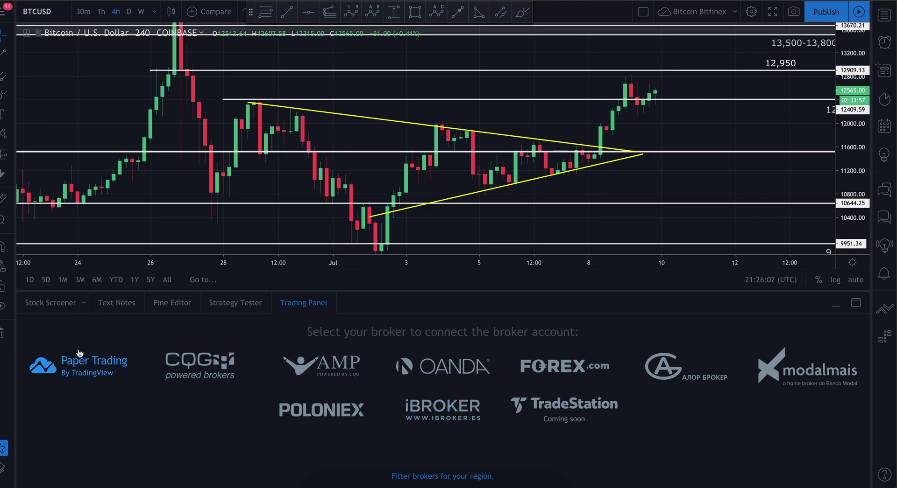
Connect Paper Trading by TradingView and view its Account Summary with a 100 000.00 balance.
{"action": "left_click", "coordinate": [89, 374]}
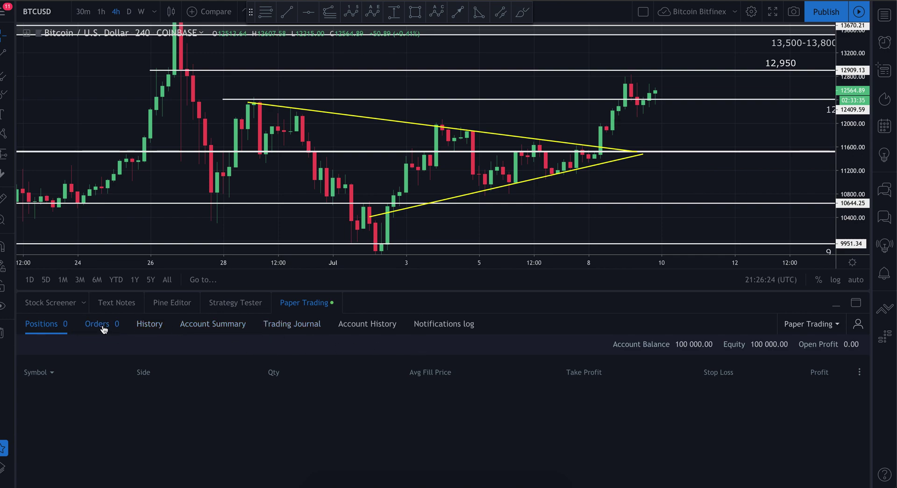
{"action": "left_click", "coordinate": [215, 333]}
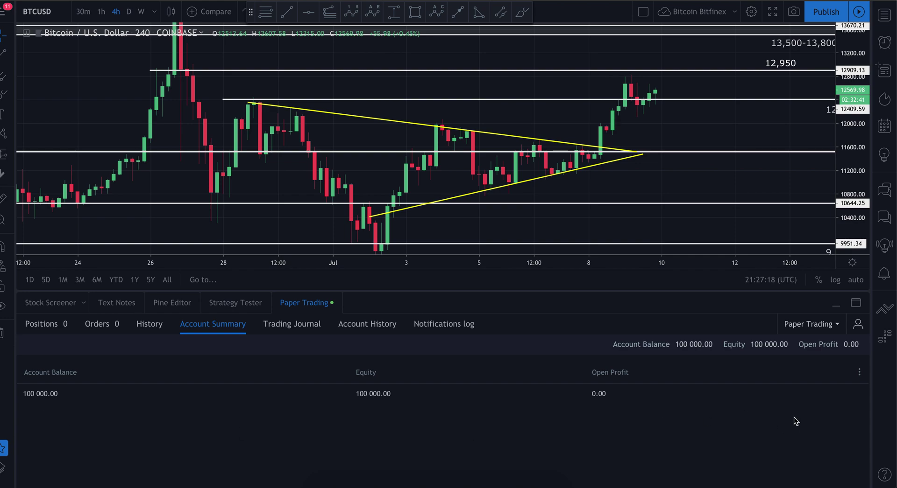
Open the Paper Trading account menu offering reset, commission and trading settings.
{"action": "left_click", "coordinate": [856, 327]}
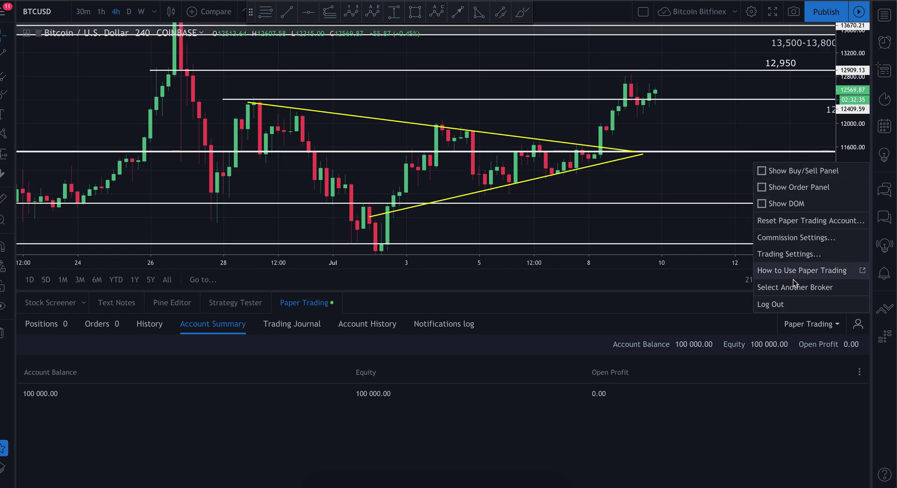
Reset the paper trading account with a new balance of 50 000.00.
{"action": "left_click", "coordinate": [779, 221]}
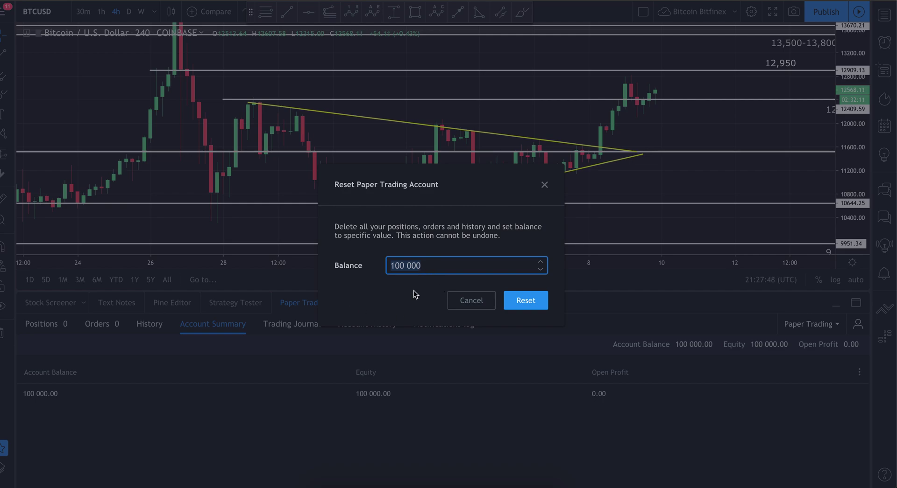
{"action": "type", "text": "500000"}
{"action": "left_click", "coordinate": [526, 300]}
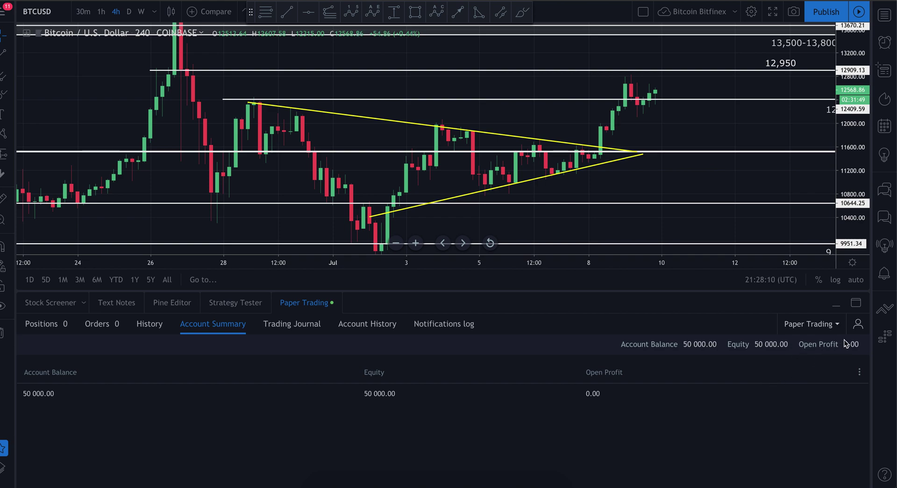
{"action": "left_click", "coordinate": [857, 327]}
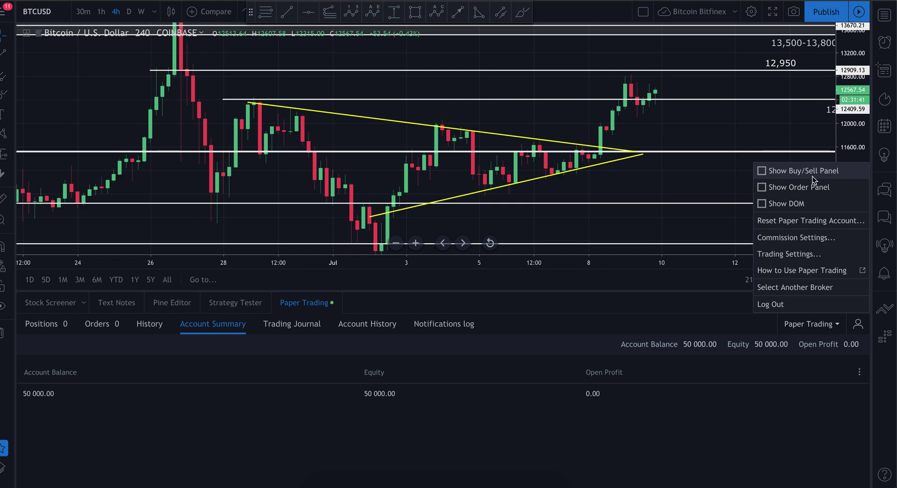
Show the Buy/Sell widget on the chart, collapse the Paper Trading panel, and auto-fit the price scale.
{"action": "left_click", "coordinate": [767, 171]}
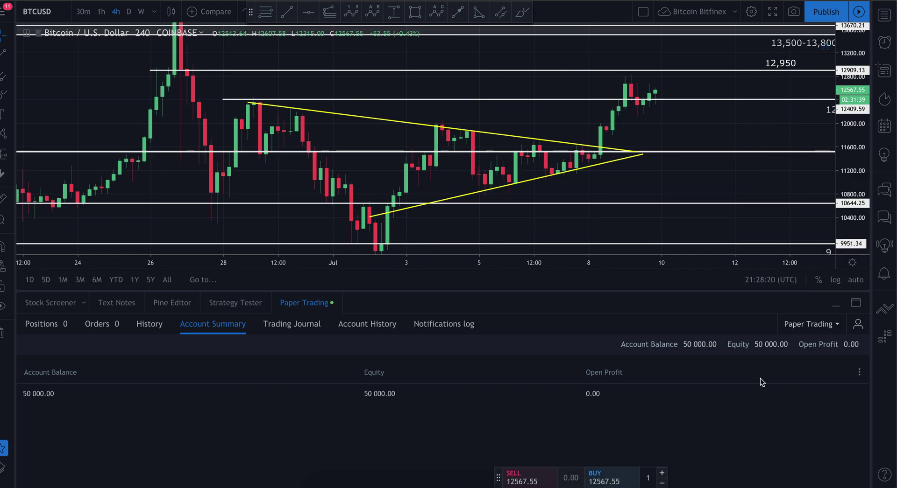
{"action": "left_click_drag", "start_coordinate": [497, 476], "coordinate": [542, 226]}
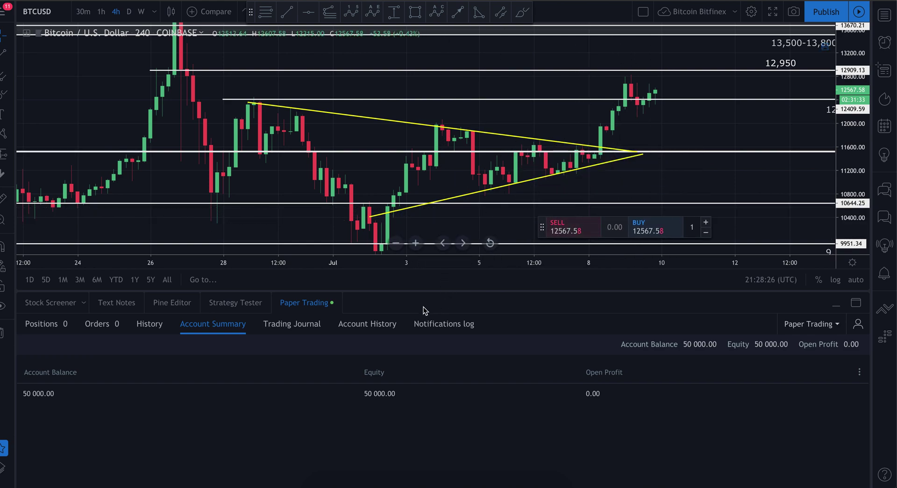
{"action": "left_click", "coordinate": [297, 307]}
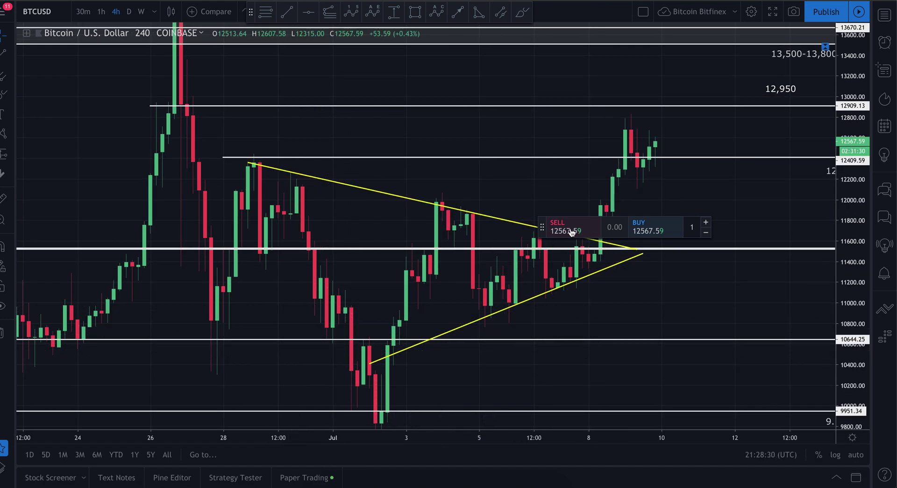
{"action": "left_click_drag", "start_coordinate": [540, 228], "coordinate": [507, 458]}
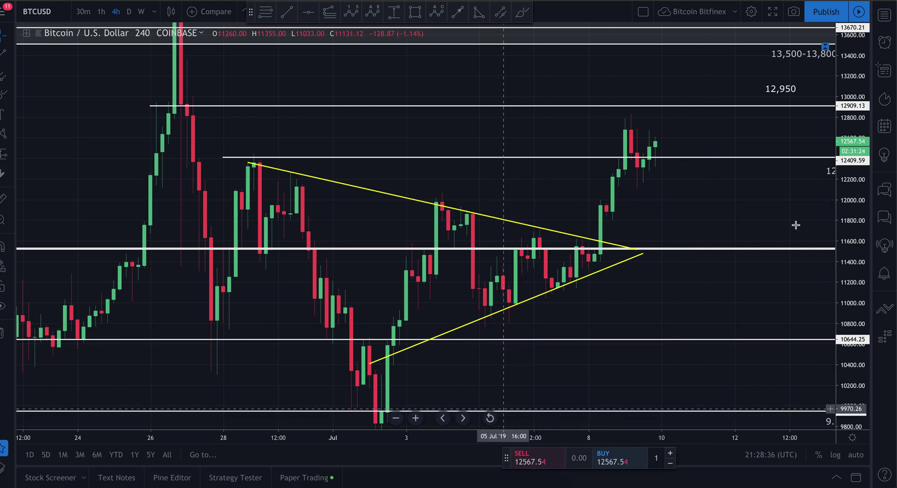
{"action": "key", "text": "alt+r"}
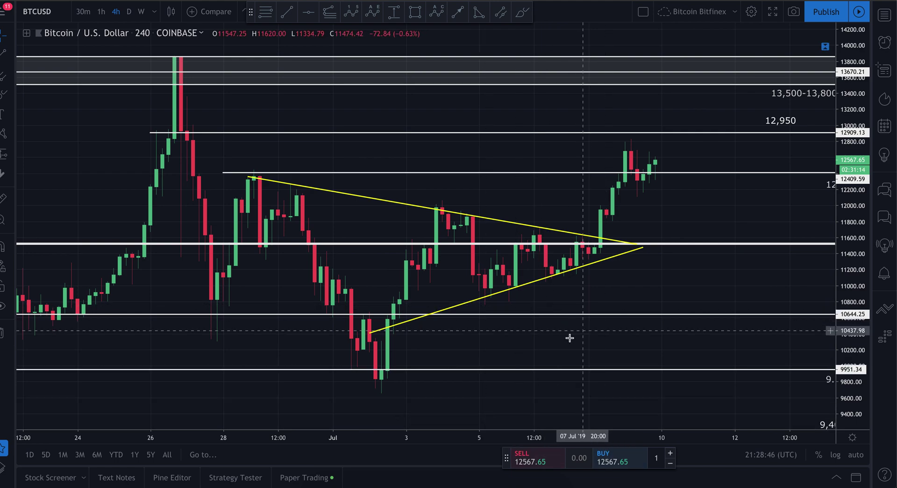
{"action": "scroll", "coordinate": [594, 327], "scroll_direction": "down", "scroll_amount": 1}
{"action": "scroll", "coordinate": [595, 328], "scroll_direction": "down", "scroll_amount": 1}
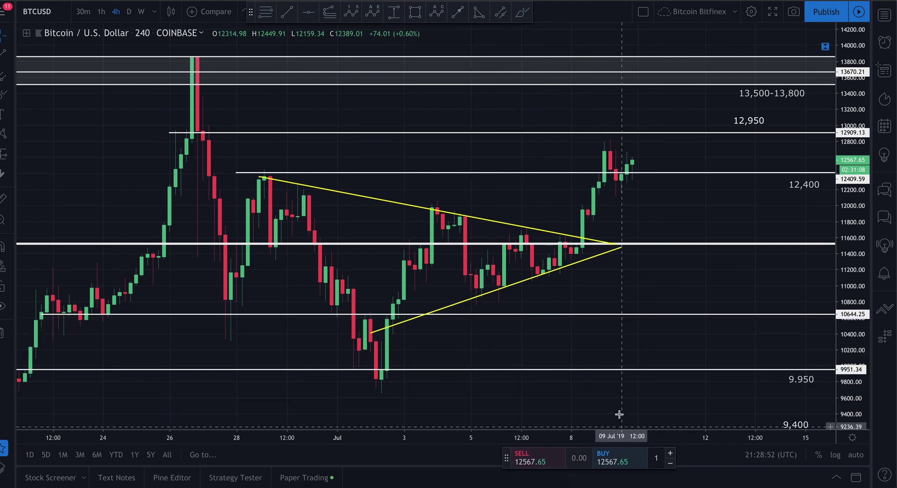
Open the BTCUSD buy ticket and switch it to a 1-unit stop buy at 12567.54.
{"action": "left_click", "coordinate": [607, 458]}
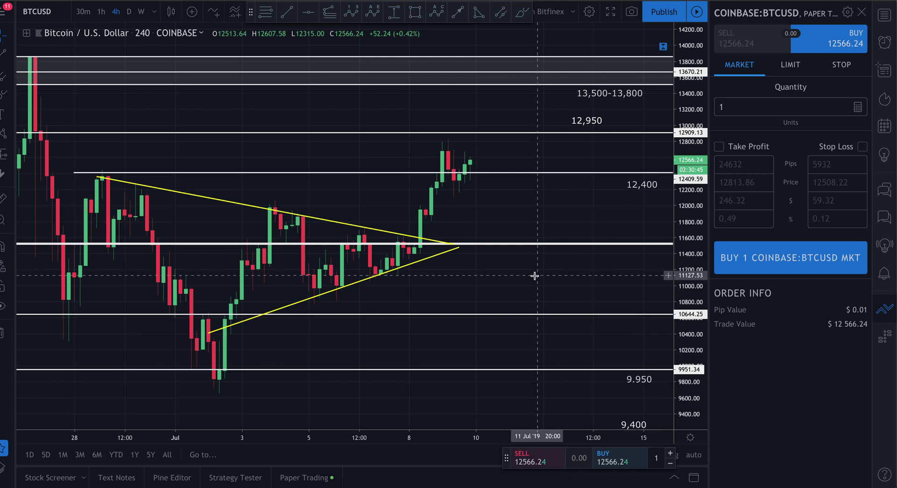
{"action": "scroll", "coordinate": [532, 274], "scroll_direction": "left", "scroll_amount": 2}
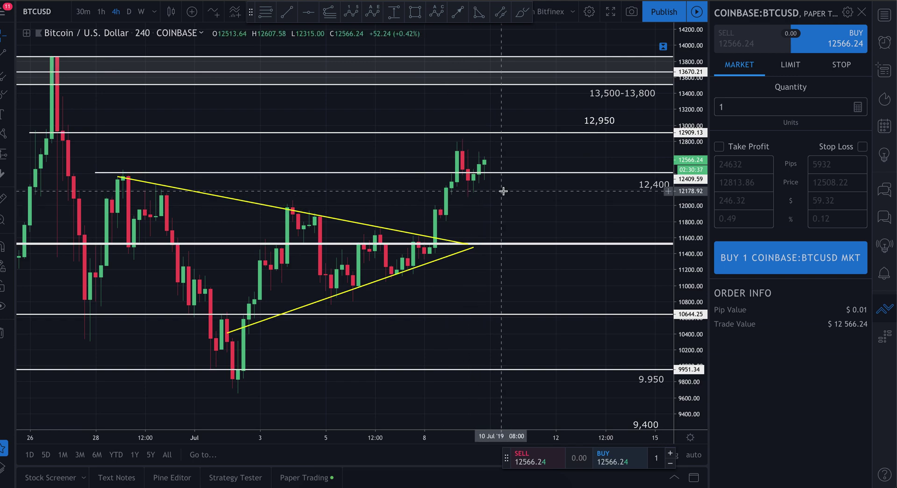
{"action": "left_click", "coordinate": [790, 66]}
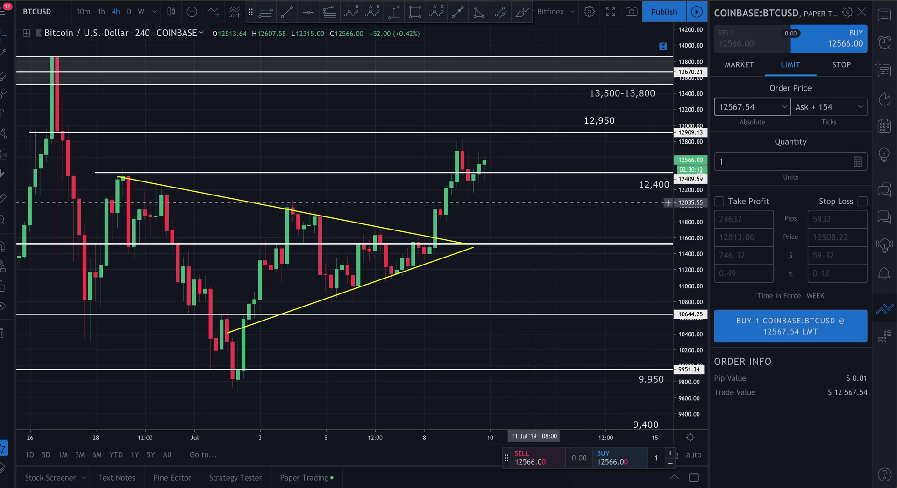
{"action": "left_click", "coordinate": [839, 69]}
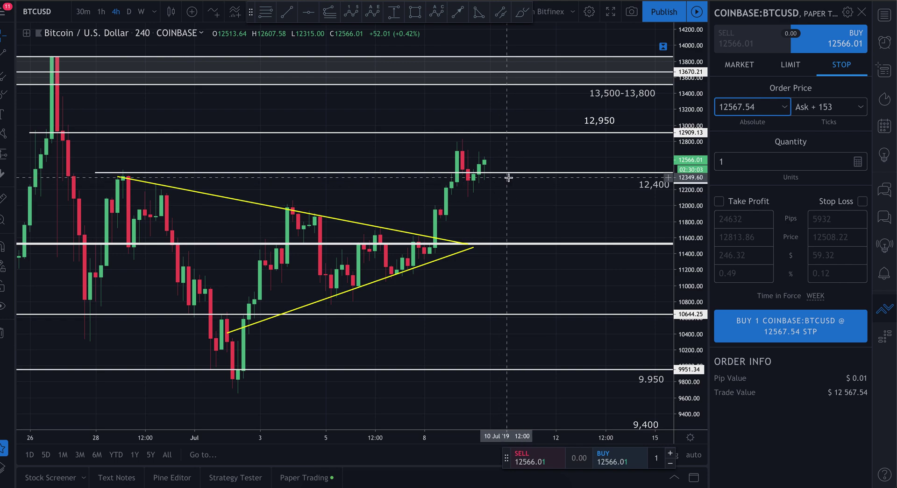
Shift the chart's candles right and compress the price scale to show a wider range.
{"action": "left_click_drag", "start_coordinate": [509, 176], "coordinate": [552, 177]}
{"action": "left_click_drag", "start_coordinate": [697, 127], "coordinate": [695, 159]}
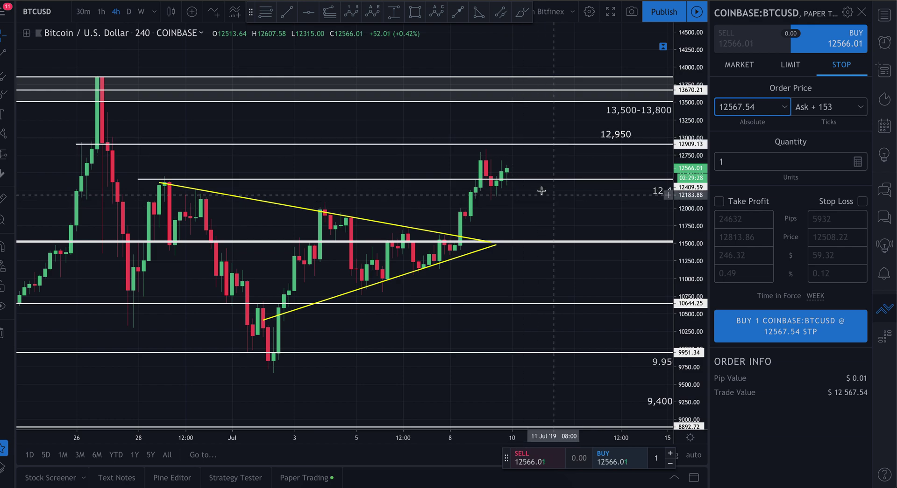
Make the ticket a 1-unit market buy with Take Profit enabled near 12816.17.
{"action": "left_click", "coordinate": [741, 66]}
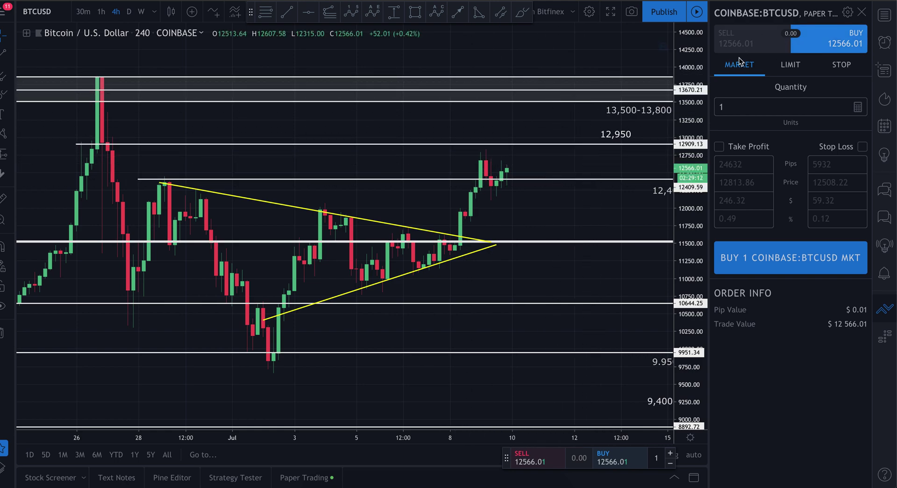
{"action": "left_click", "coordinate": [737, 107]}
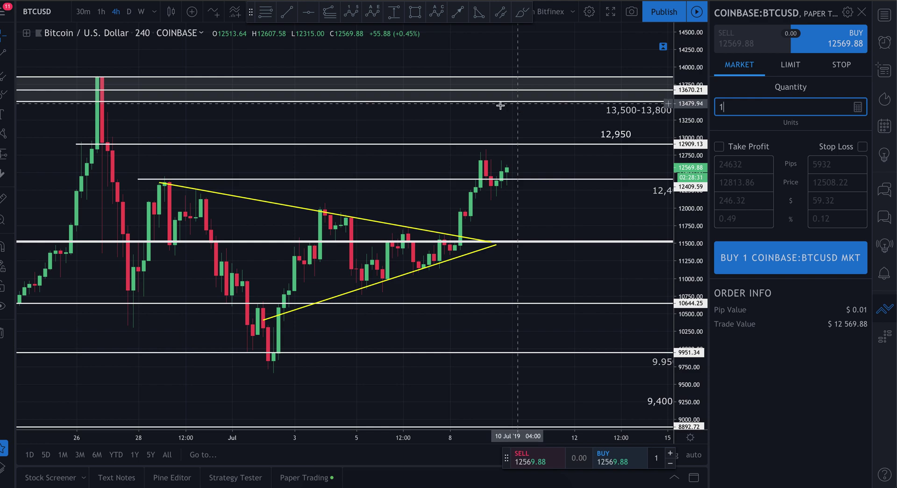
{"action": "left_click", "coordinate": [737, 147]}
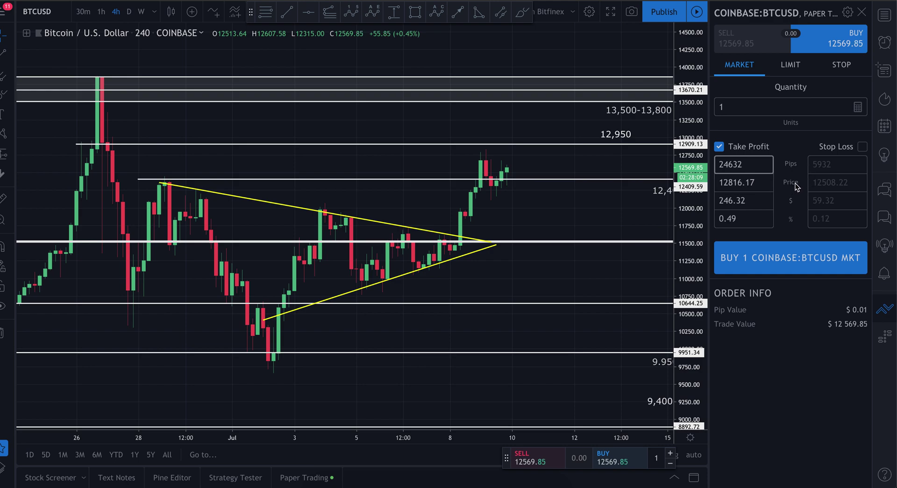
Change the take-profit price to 13495, worth $925.57 (1.85%).
{"action": "double_click", "coordinate": [753, 183]}
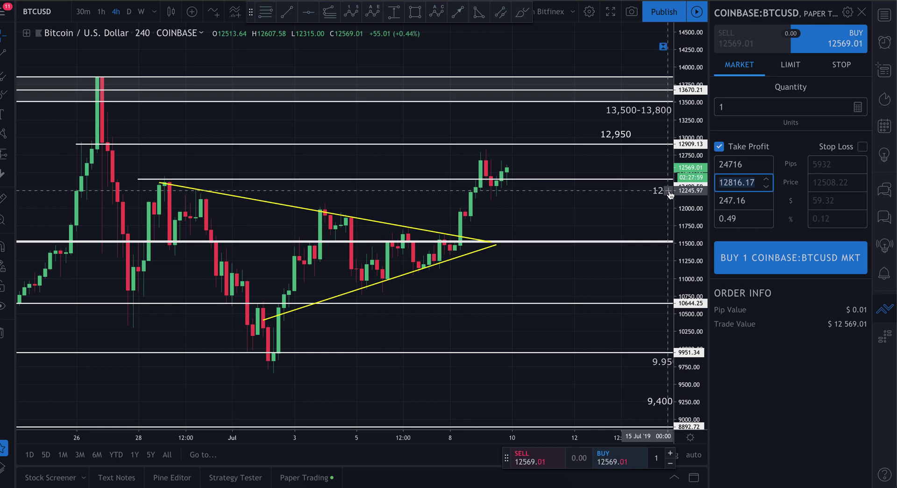
{"action": "type", "text": "12"}
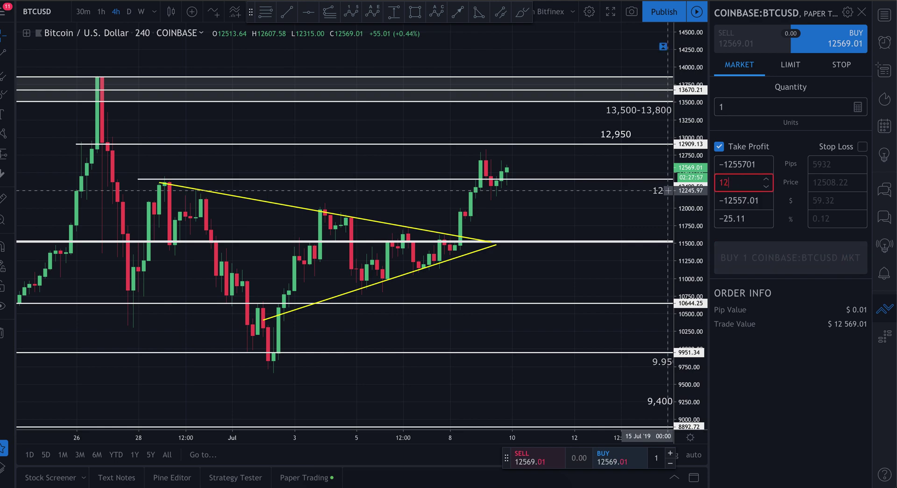
{"action": "key", "text": "BackSpace"}
{"action": "type", "text": "3495"}
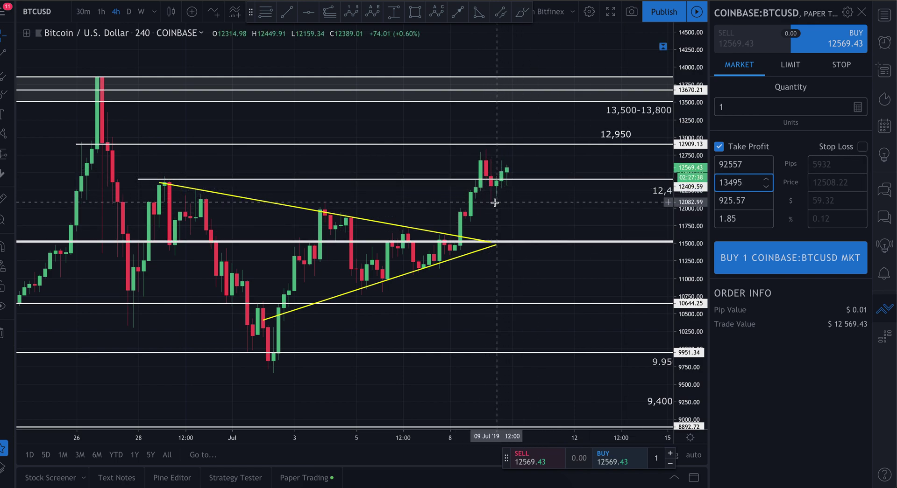
{"action": "scroll", "coordinate": [494, 202], "scroll_direction": "up", "scroll_amount": 3}
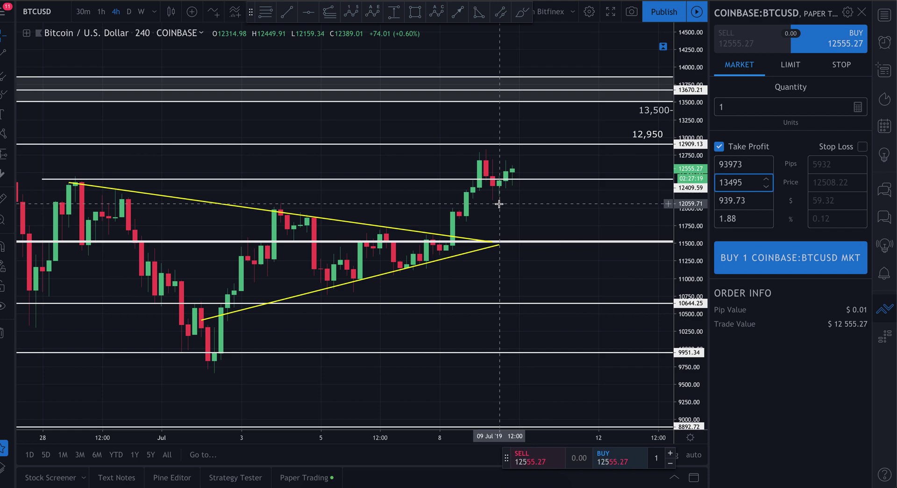
Enable a stop loss at 12061.22, risking $469.62 for a 2.05 reward-to-risk ratio.
{"action": "left_click", "coordinate": [838, 184]}
{"action": "key", "text": "BackSpace"}
{"action": "key", "text": "BackSpace"}
{"action": "key", "text": "BackSpace"}
{"action": "type", "text": "0"}
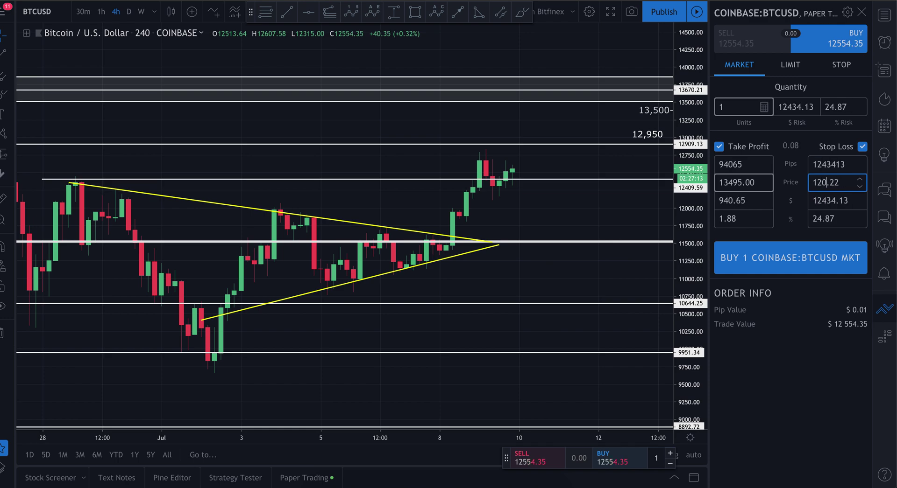
{"action": "type", "text": "61"}
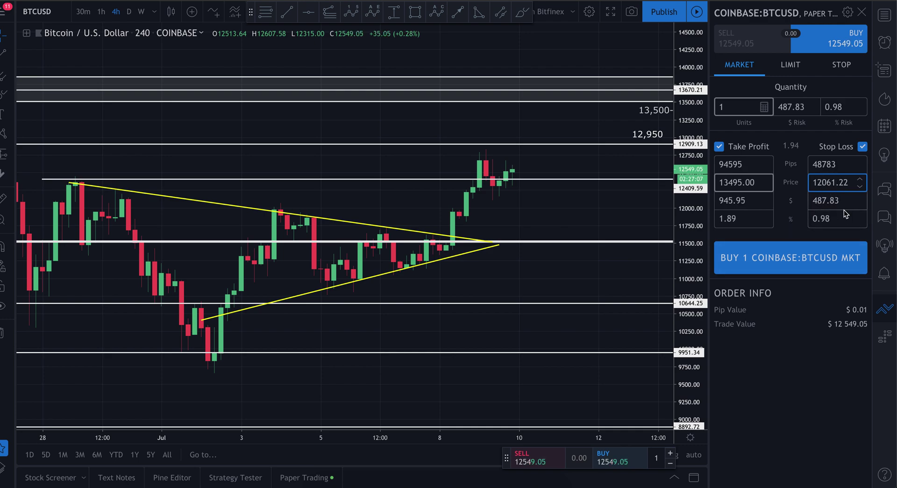
{"action": "left_click", "coordinate": [791, 173]}
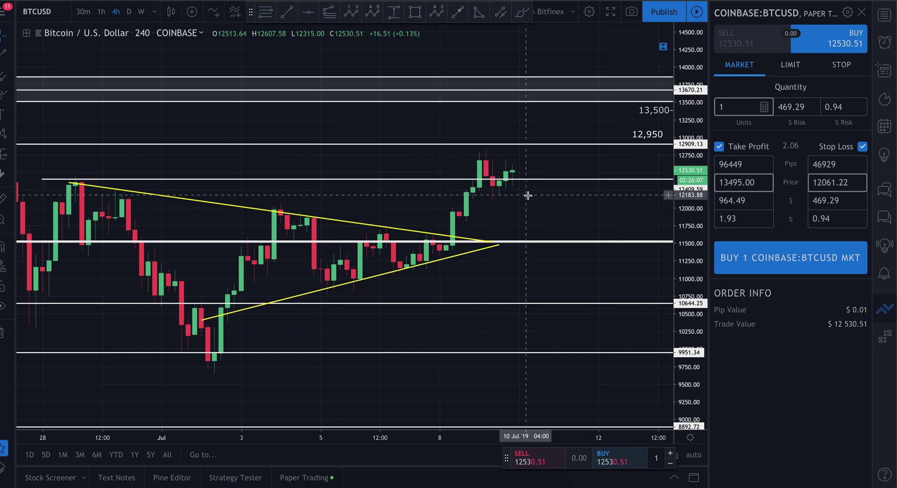
{"action": "scroll", "coordinate": [527, 196], "scroll_direction": "down", "scroll_amount": 1}
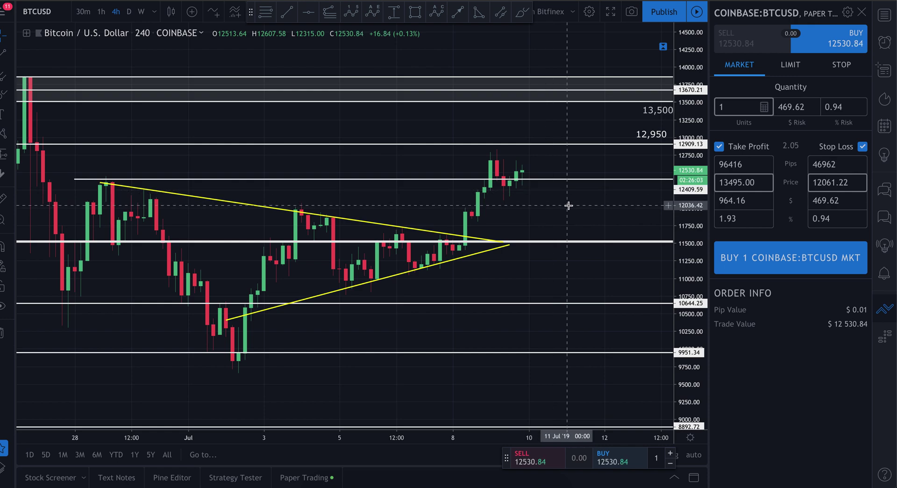
{"action": "scroll", "coordinate": [560, 196], "scroll_direction": "down", "scroll_amount": 1}
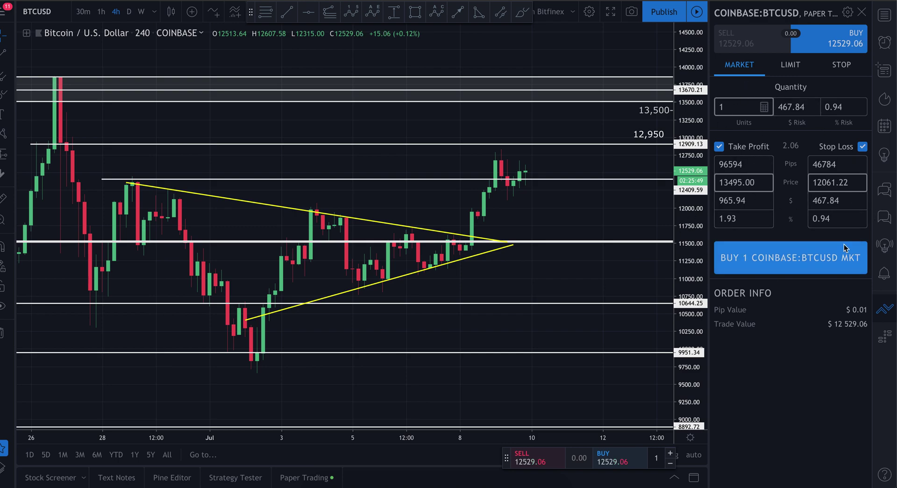
Buy 1 BTCUSD at market, filled at 12529.23, and close the order ticket.
{"action": "left_click", "coordinate": [771, 254]}
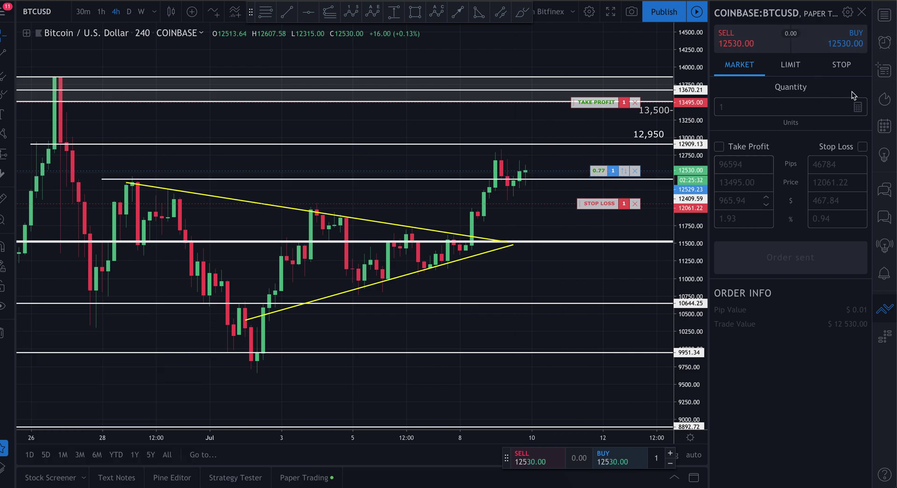
{"action": "left_click", "coordinate": [861, 12]}
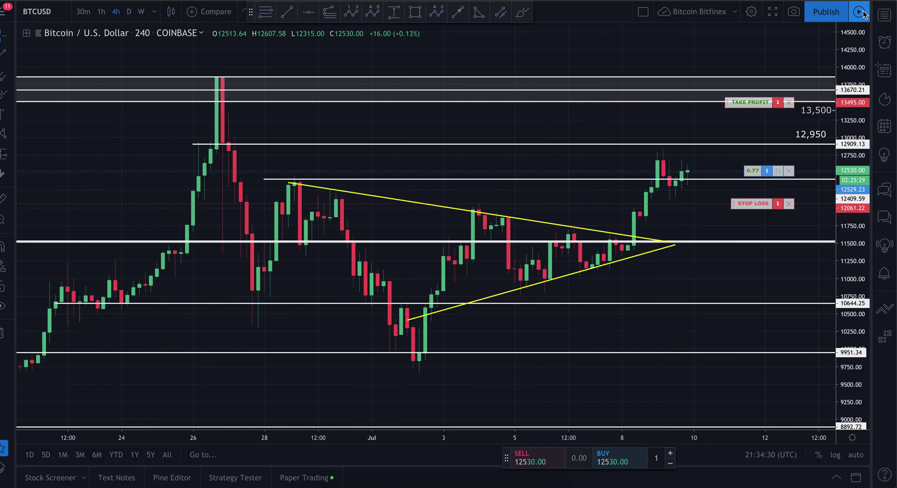
{"action": "scroll", "coordinate": [794, 156], "scroll_direction": "up", "scroll_amount": 2}
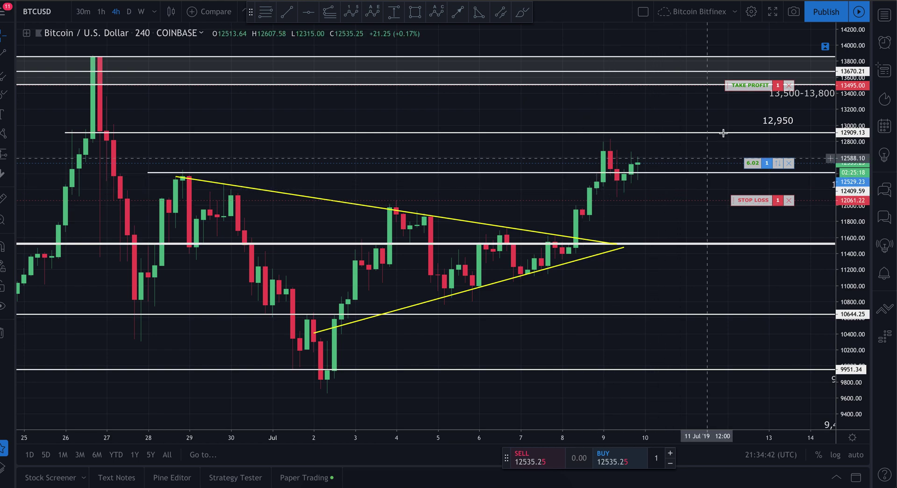
{"action": "left_click_drag", "start_coordinate": [731, 87], "coordinate": [743, 87]}
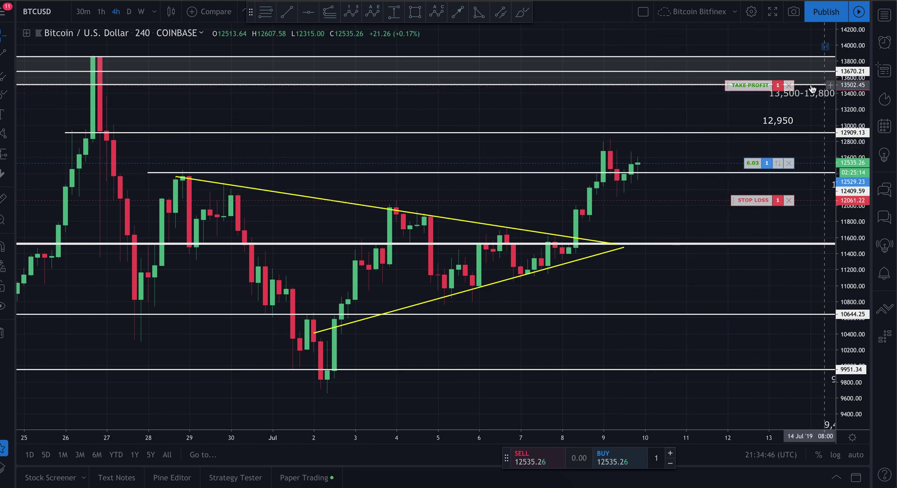
{"action": "left_click_drag", "start_coordinate": [757, 88], "coordinate": [758, 87]}
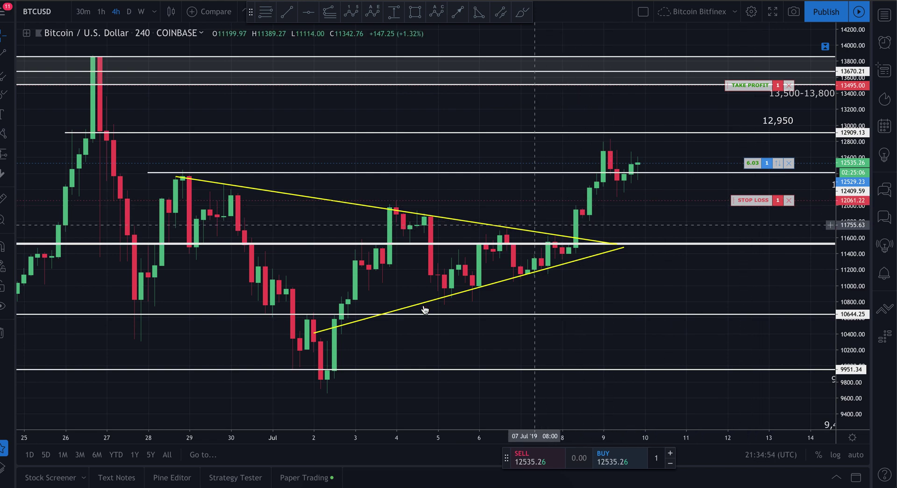
Review the open BTCUSD position and its three orders, moving the buy/sell widget aside.
{"action": "left_click", "coordinate": [312, 476]}
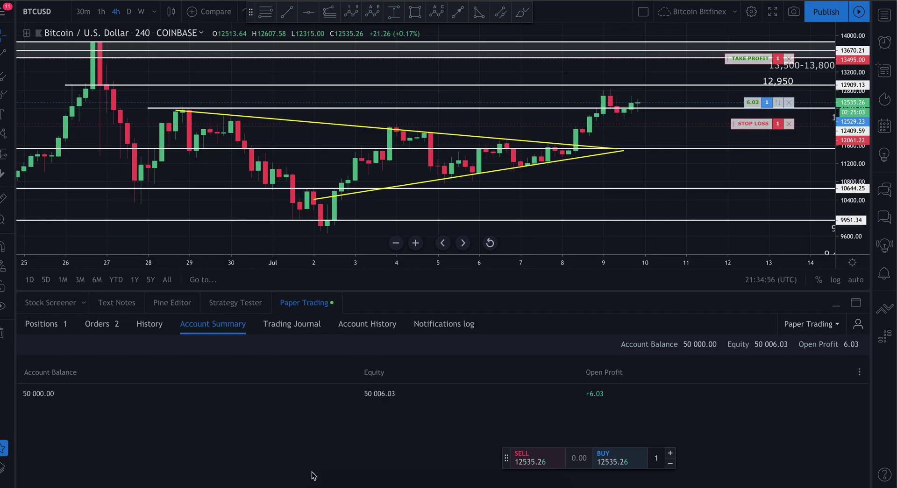
{"action": "left_click", "coordinate": [39, 333]}
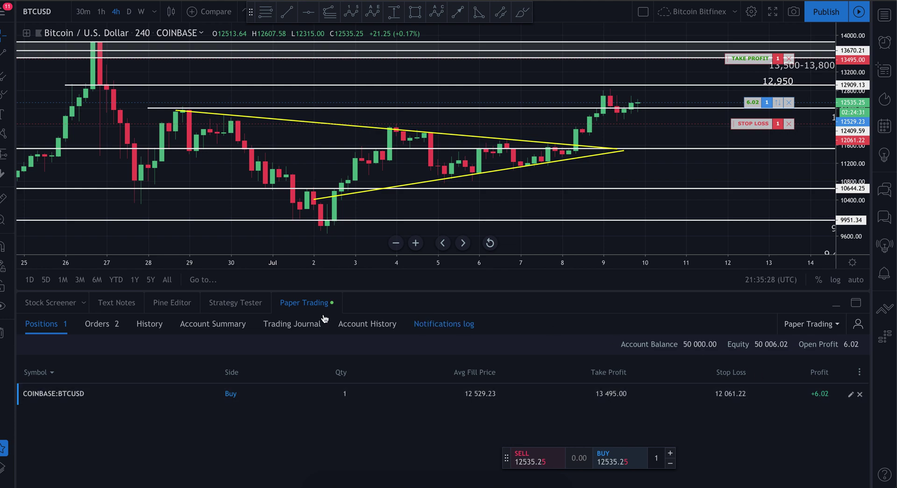
{"action": "left_click", "coordinate": [99, 325]}
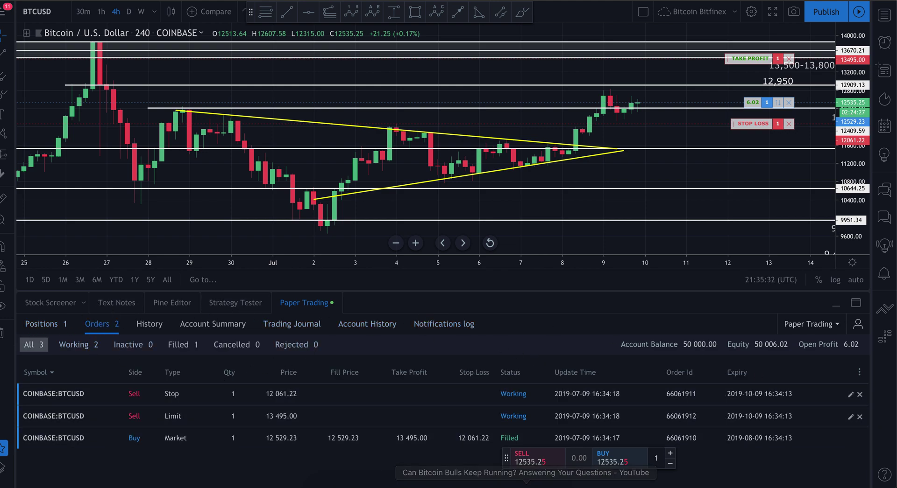
{"action": "left_click", "coordinate": [507, 463]}
{"action": "left_click_drag", "start_coordinate": [507, 463], "coordinate": [508, 479]}
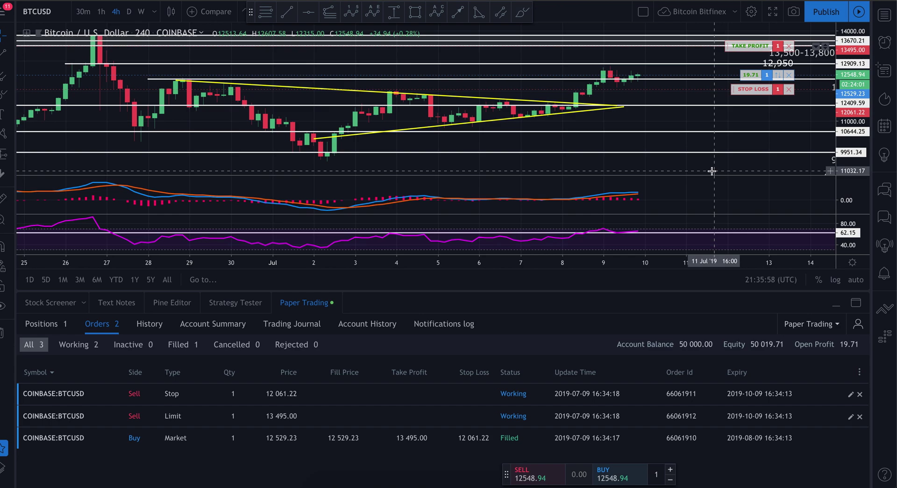
Hide the Paper Trading panel and drag the stop-loss level up to 12281.04.
{"action": "left_click", "coordinate": [290, 307]}
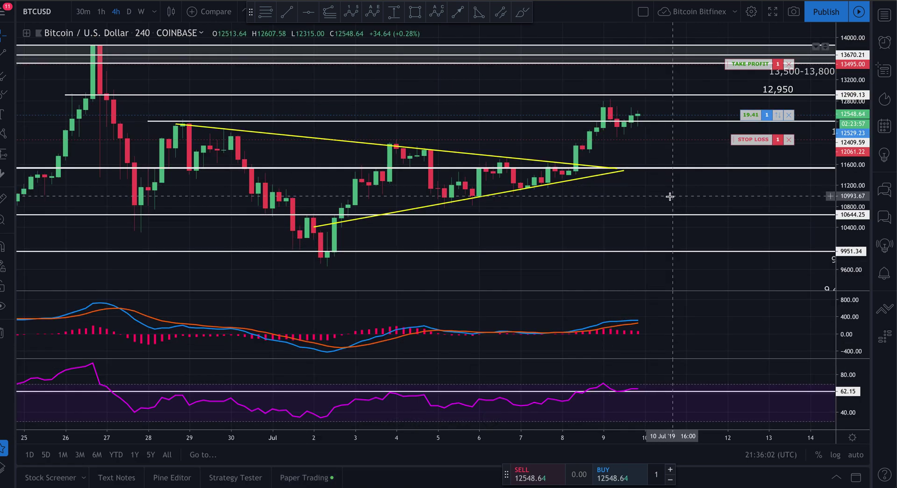
{"action": "scroll", "coordinate": [668, 194], "scroll_direction": "up", "scroll_amount": 2}
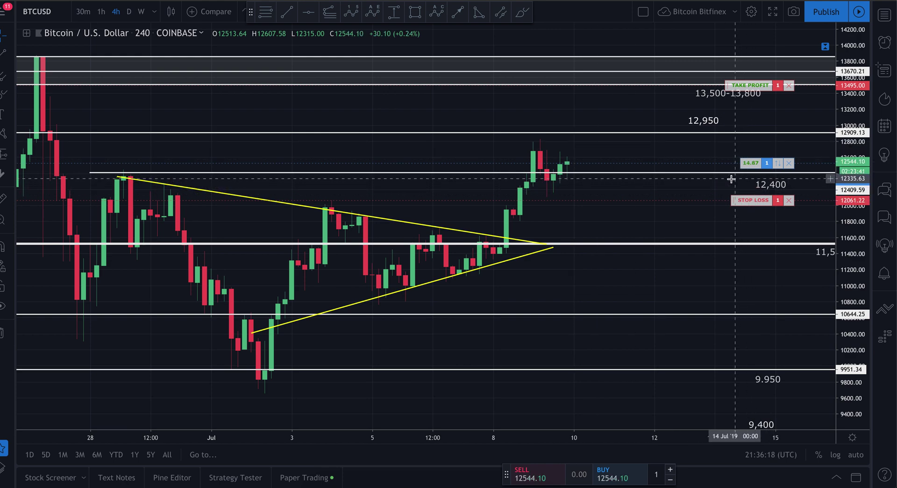
{"action": "left_click_drag", "start_coordinate": [752, 203], "coordinate": [752, 204]}
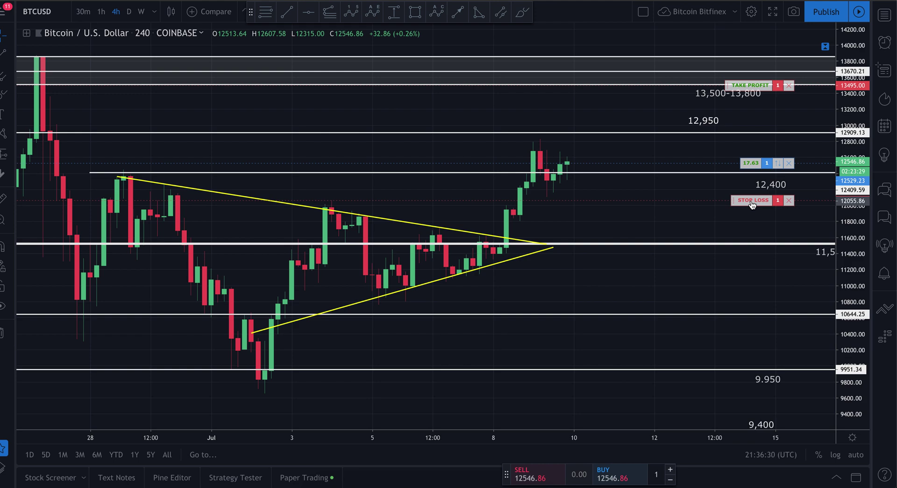
{"action": "left_click_drag", "start_coordinate": [749, 204], "coordinate": [745, 184]}
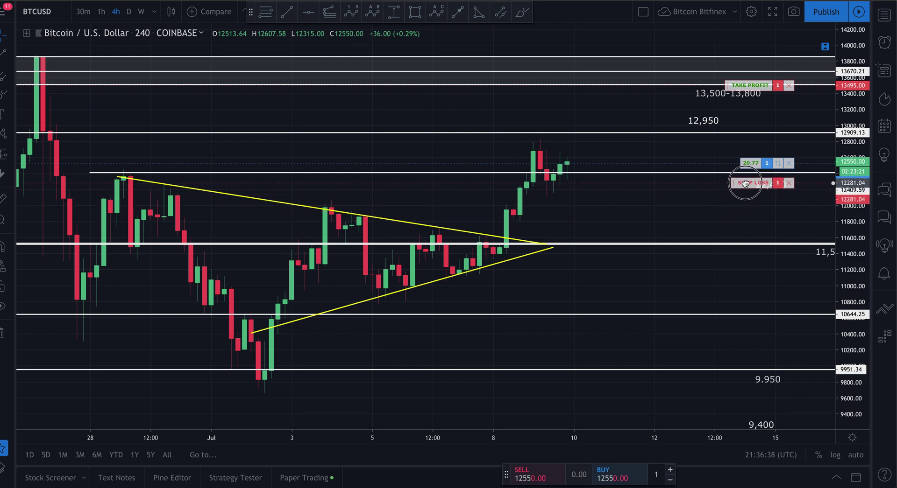
Apply the 12281.04 stop loss, then begin moving the 13495.00 take-profit level.
{"action": "left_click", "coordinate": [744, 184]}
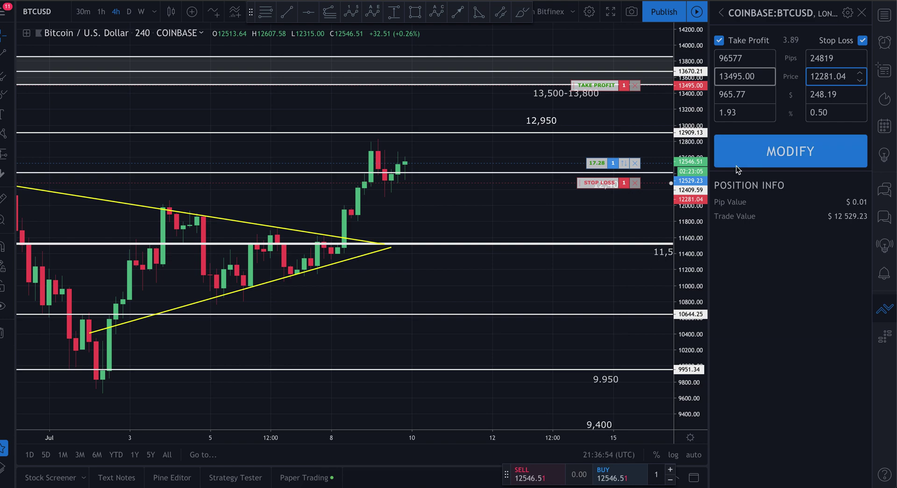
{"action": "left_click", "coordinate": [816, 148]}
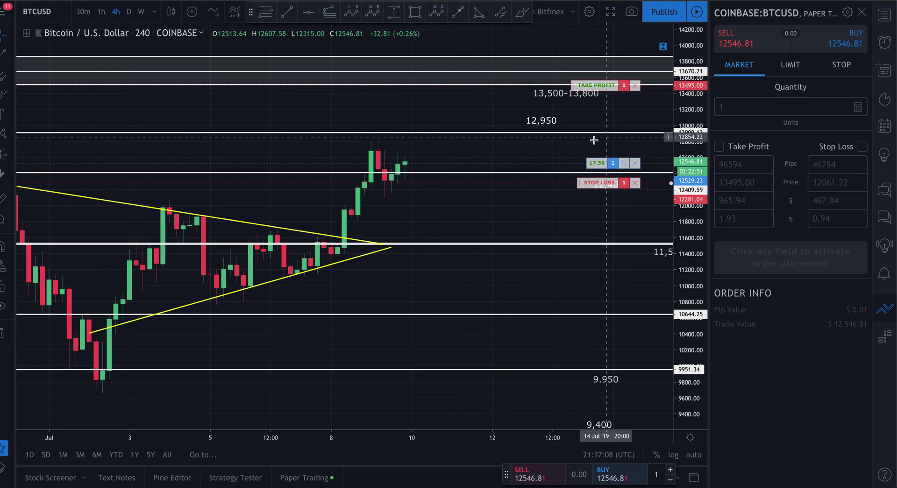
{"action": "left_click_drag", "start_coordinate": [597, 87], "coordinate": [594, 133]}
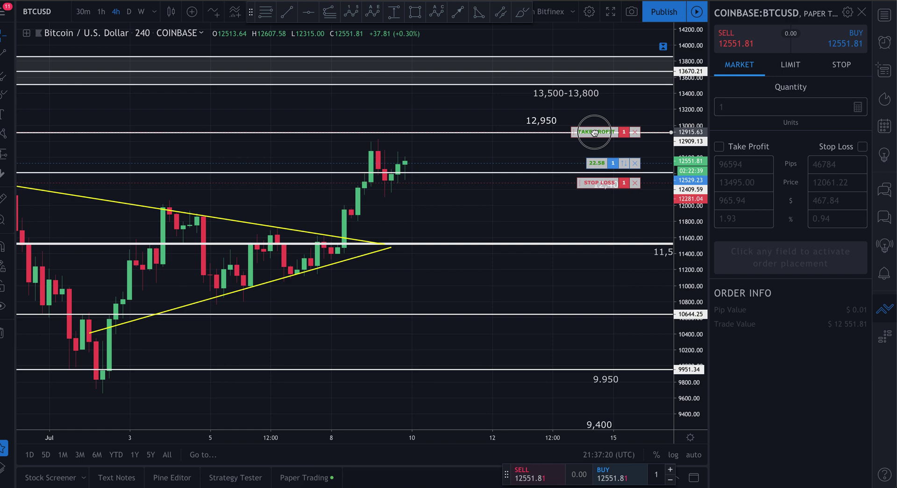
Set the take-profit limit to 12915.63 and apply the modification.
{"action": "left_click_drag", "start_coordinate": [594, 132], "coordinate": [595, 133]}
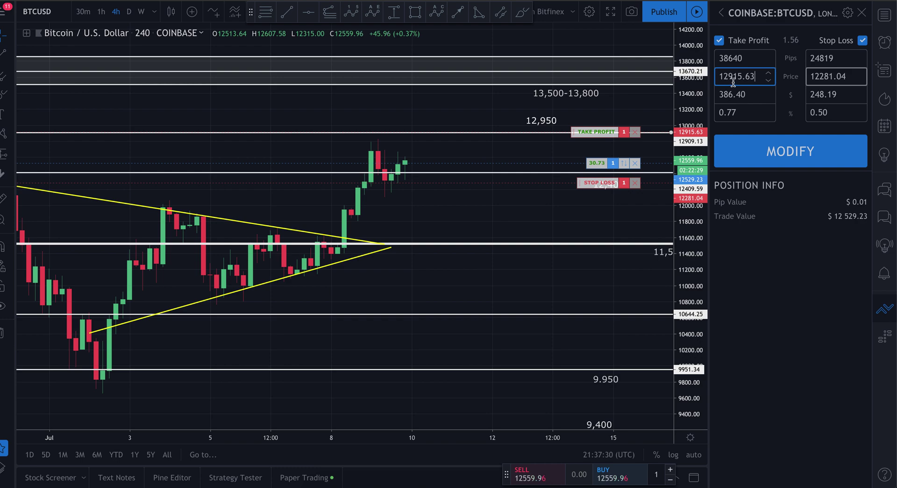
{"action": "left_click", "coordinate": [779, 149]}
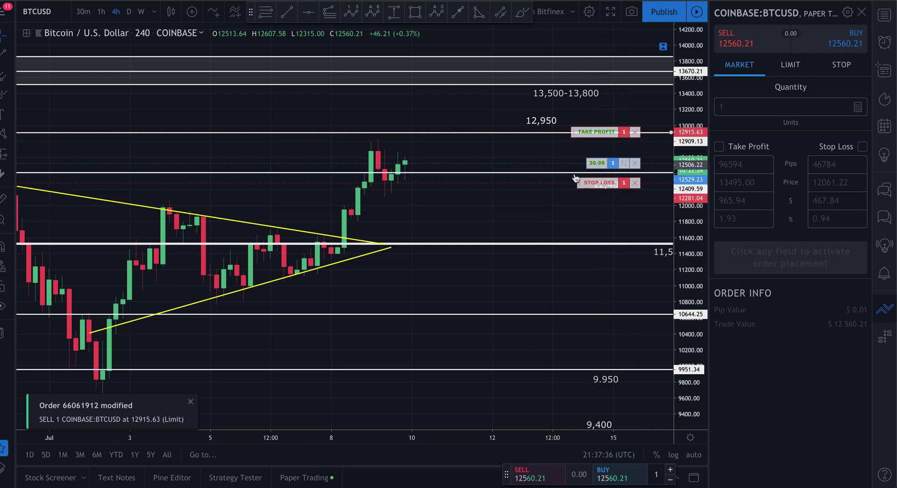
{"action": "scroll", "coordinate": [599, 226], "scroll_direction": "down", "scroll_amount": 1}
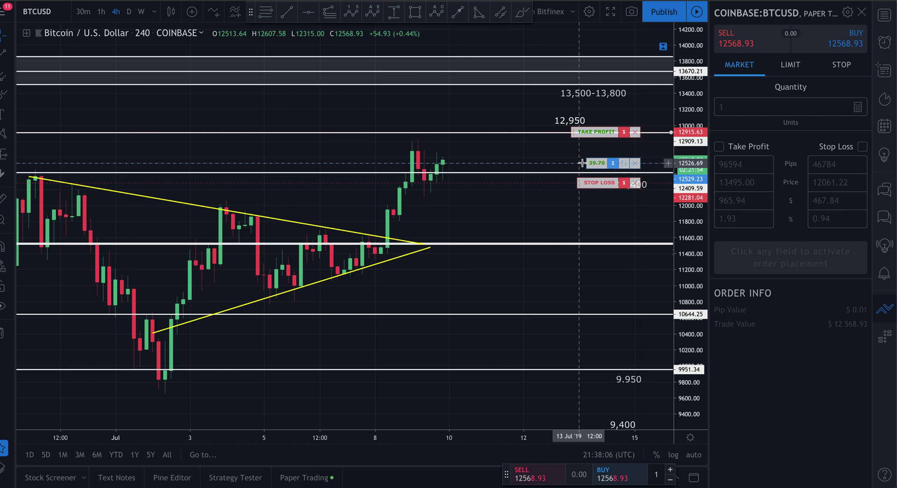
Close the 1-unit BTCUSD long at market (12570.73) and hide the order panel.
{"action": "left_click", "coordinate": [634, 163]}
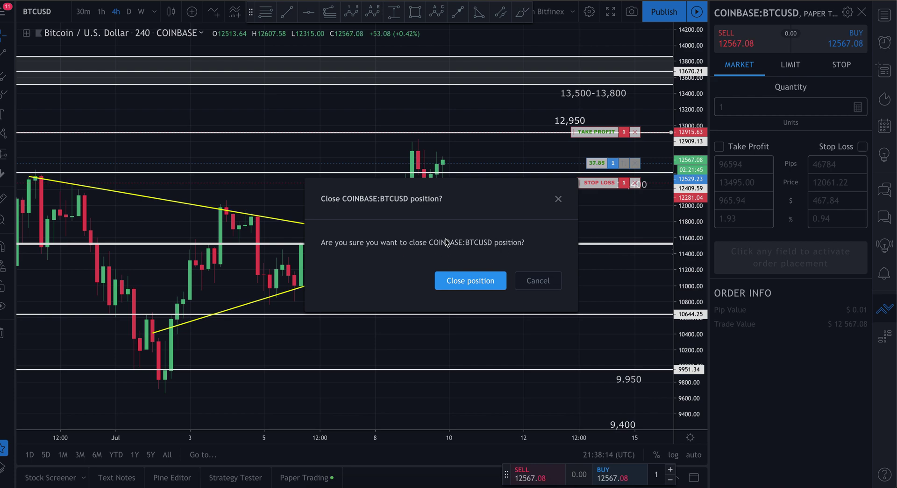
{"action": "left_click", "coordinate": [451, 280]}
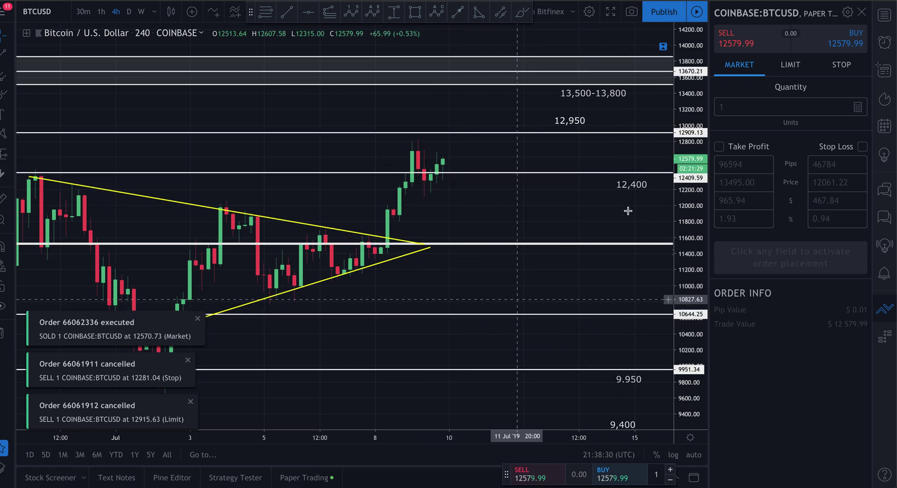
{"action": "left_click", "coordinate": [861, 12]}
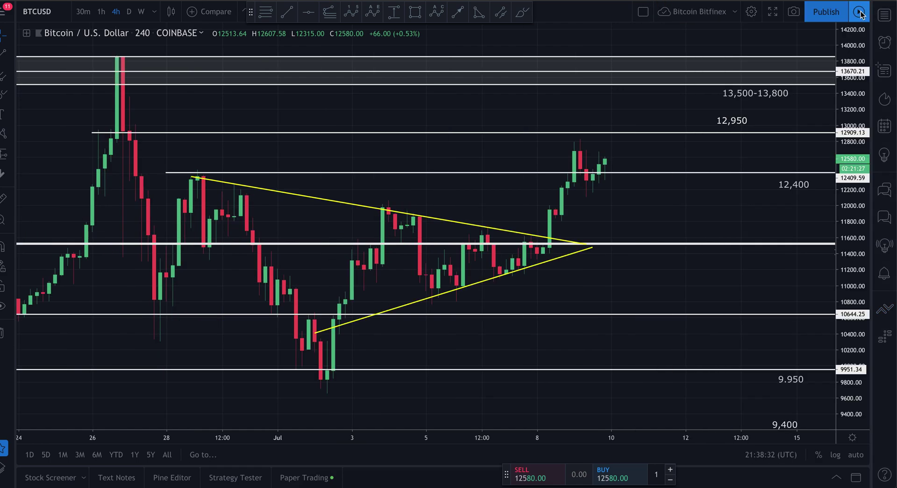
Review Positions, Orders, History and the Account Summary showing a 50 041.50 balance.
{"action": "left_click", "coordinate": [301, 478]}
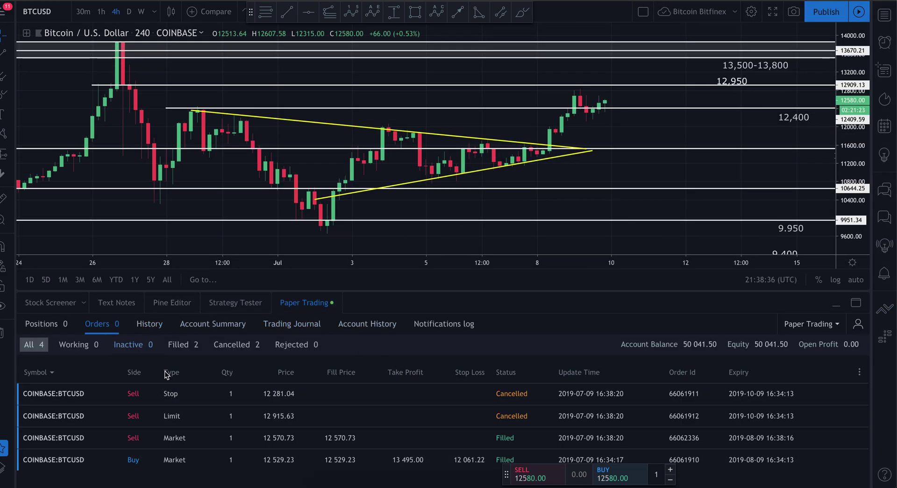
{"action": "left_click_drag", "start_coordinate": [504, 467], "coordinate": [507, 305]}
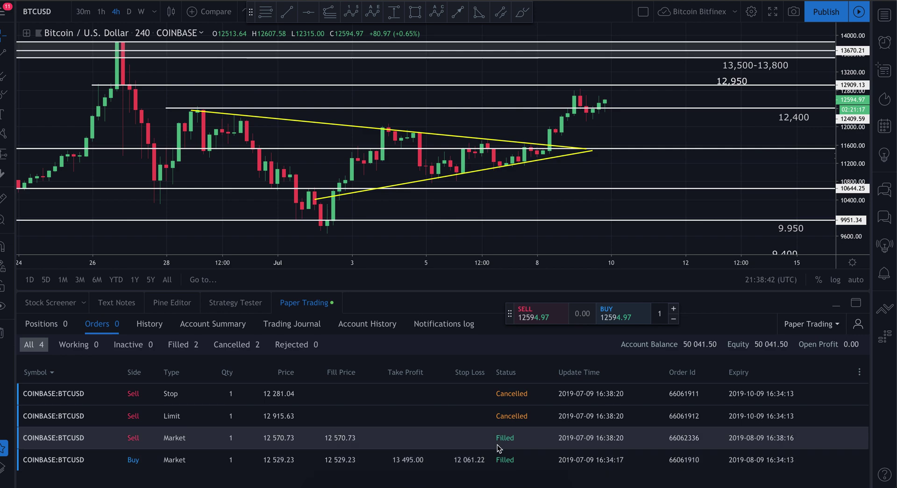
{"action": "left_click", "coordinate": [54, 330]}
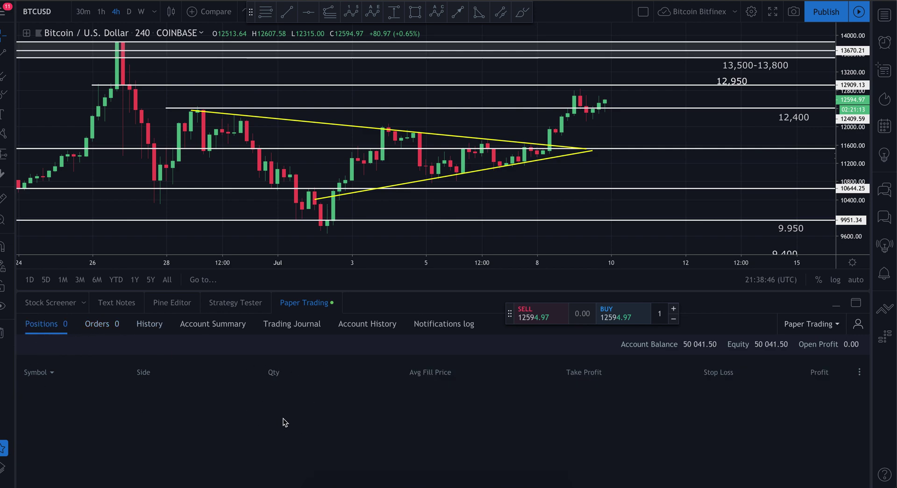
{"action": "left_click", "coordinate": [96, 324]}
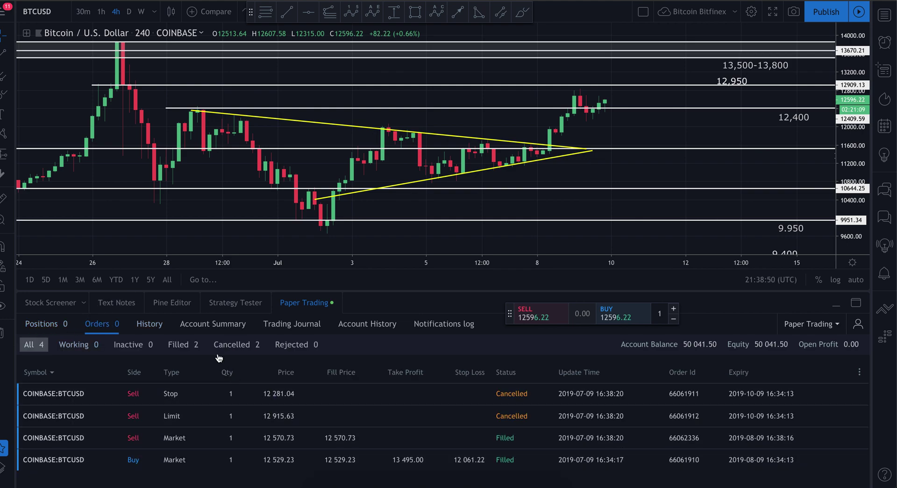
{"action": "left_click", "coordinate": [154, 327]}
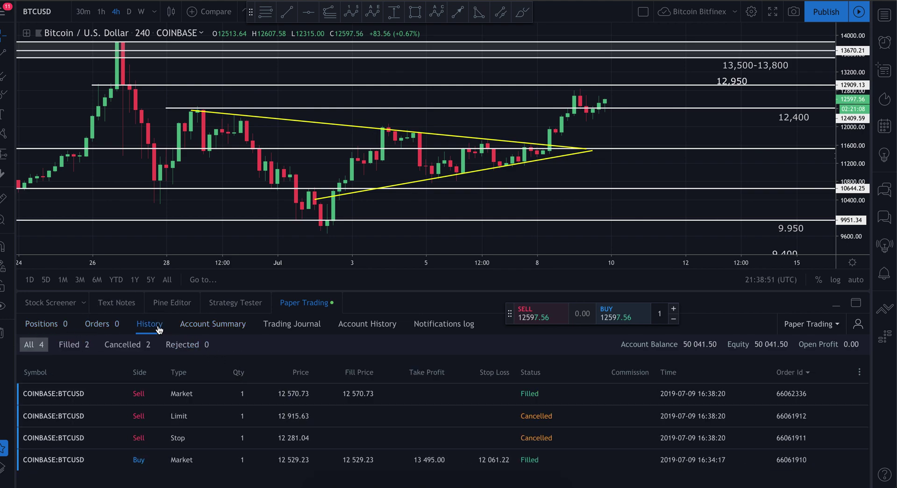
{"action": "left_click", "coordinate": [213, 324]}
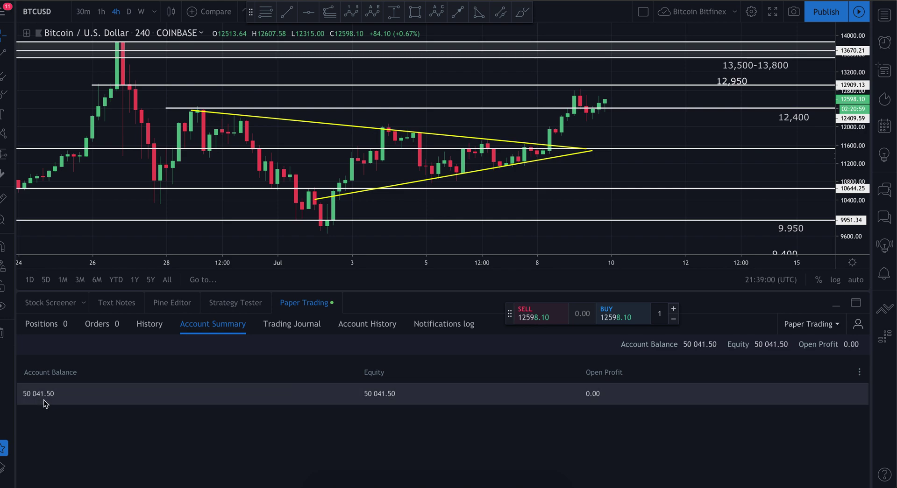
Check the Account History, then the Notifications log of the trade's order events.
{"action": "left_click", "coordinate": [292, 307]}
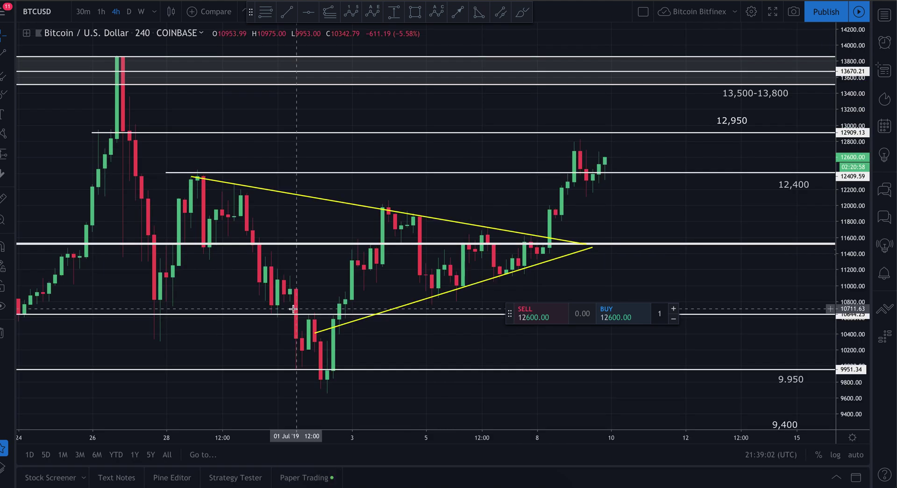
{"action": "left_click", "coordinate": [308, 477]}
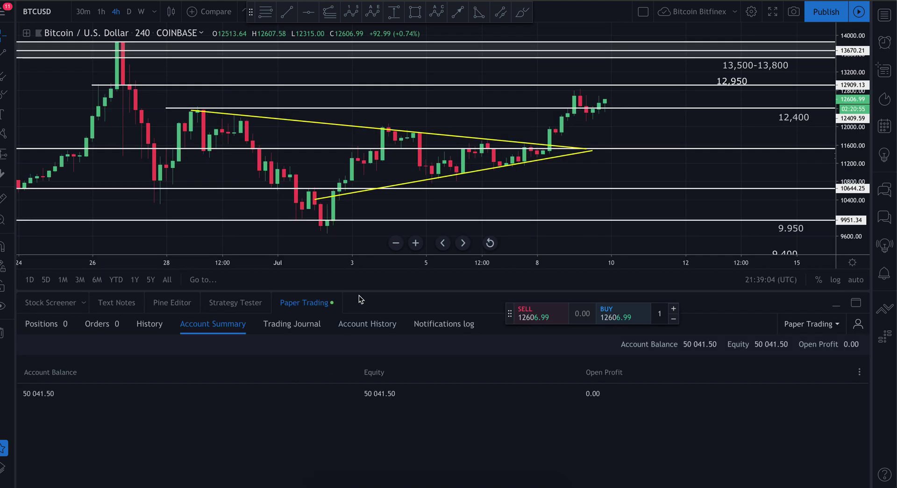
{"action": "left_click", "coordinate": [363, 320]}
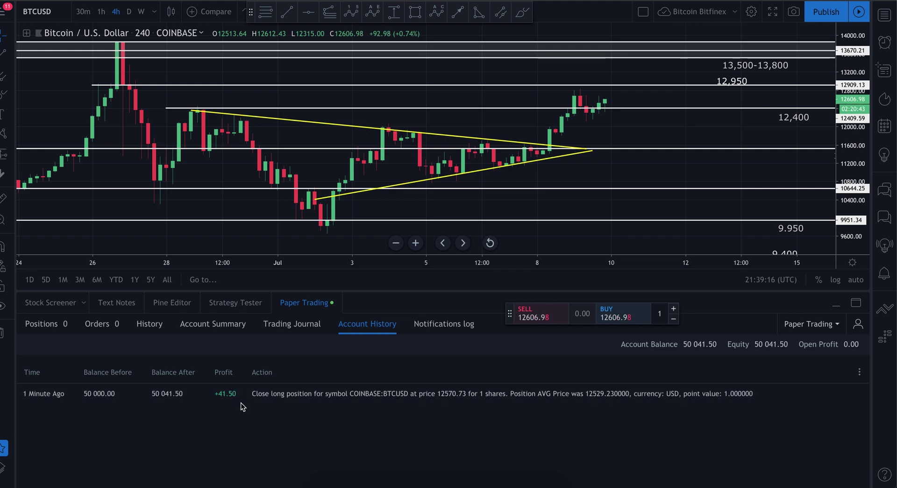
{"action": "left_click", "coordinate": [444, 326]}
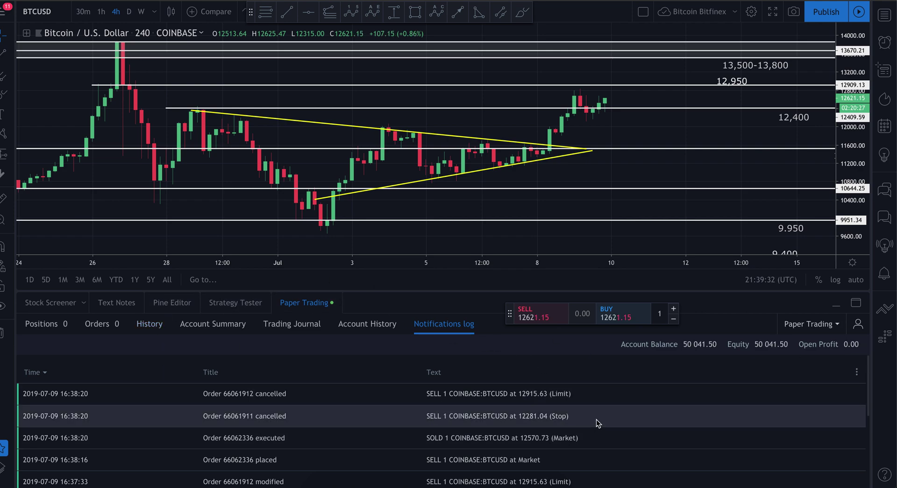
Reset the paper trading account with a 100 000 starting balance.
{"action": "left_click", "coordinate": [857, 323]}
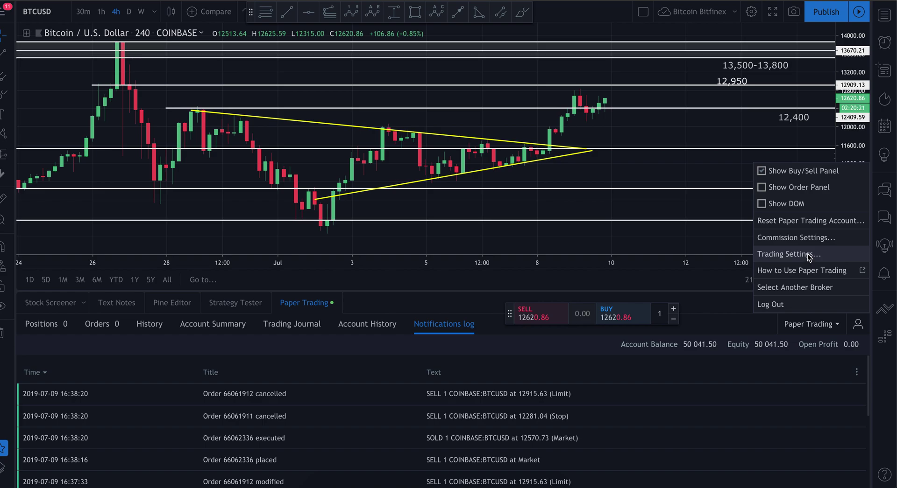
{"action": "left_click", "coordinate": [793, 221]}
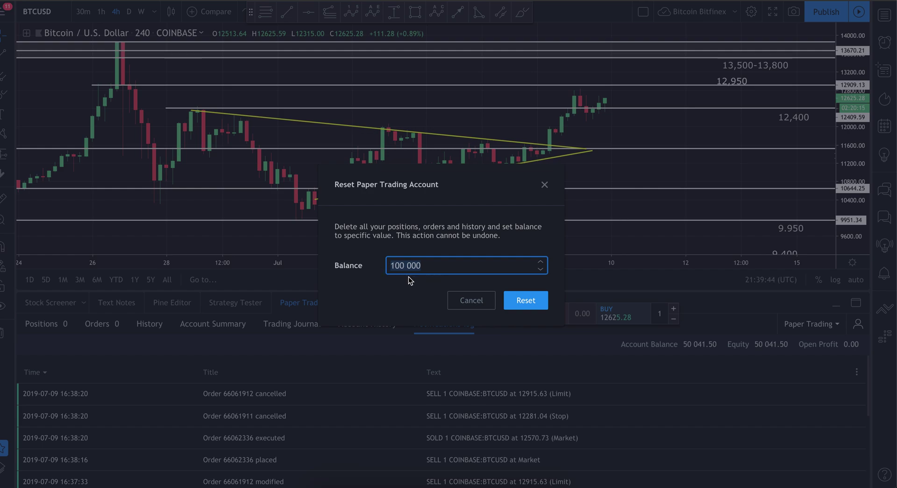
{"action": "left_click", "coordinate": [527, 301]}
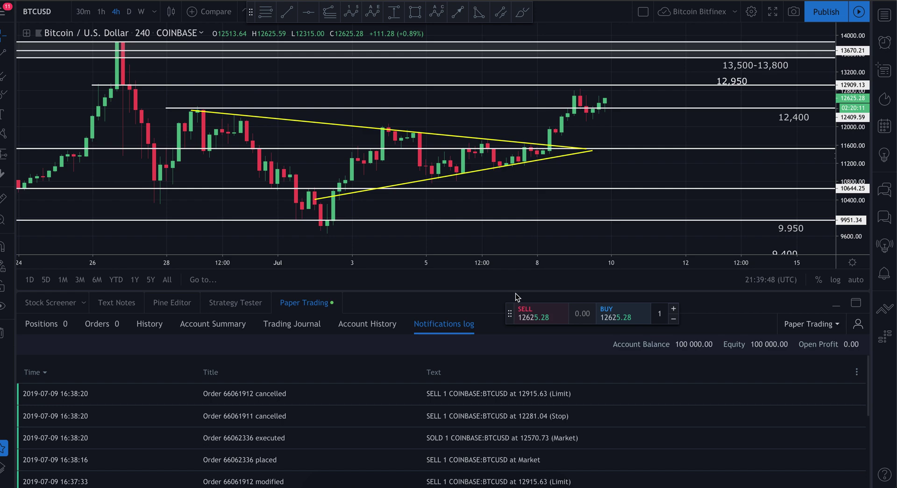
Verify empty positions, history and journal with a 100 000.00 balance after the reset.
{"action": "left_click", "coordinate": [43, 324]}
{"action": "left_click", "coordinate": [159, 327]}
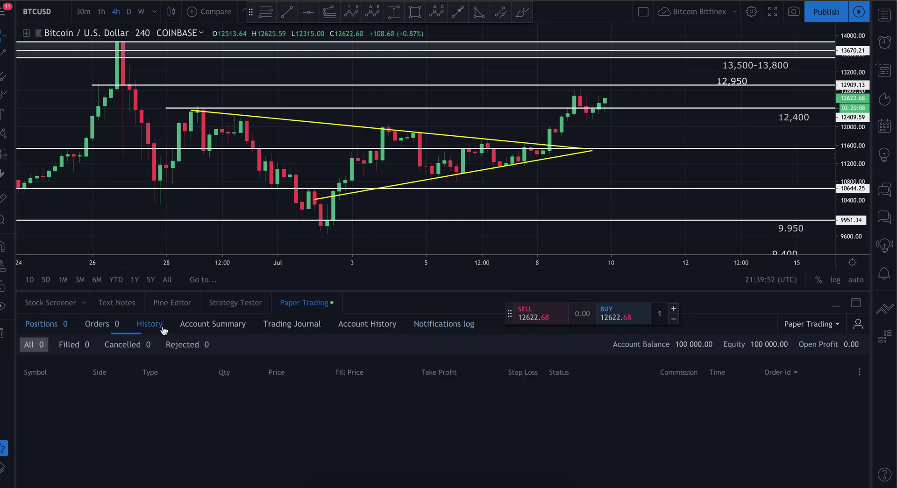
{"action": "left_click", "coordinate": [199, 327]}
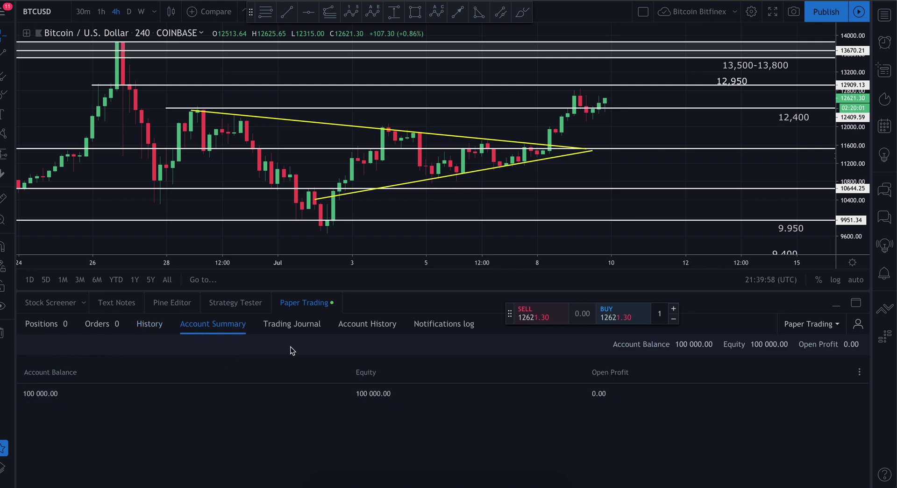
{"action": "left_click", "coordinate": [355, 324]}
{"action": "left_click", "coordinate": [302, 332]}
{"action": "left_click", "coordinate": [46, 324]}
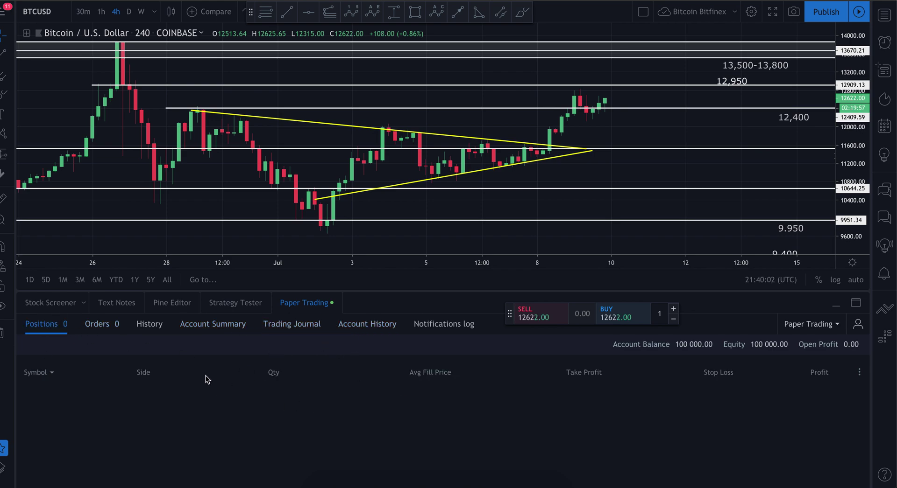